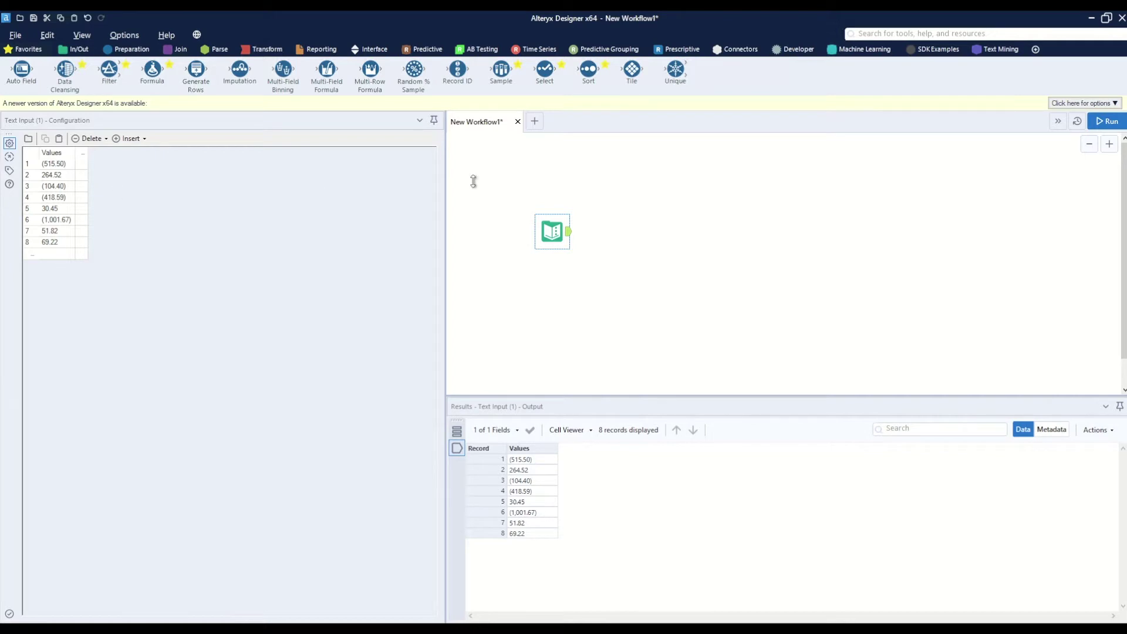
Add a Select tool after the Text Input and set the Values type to Double.
left_click_drag(546, 71, 609, 231)
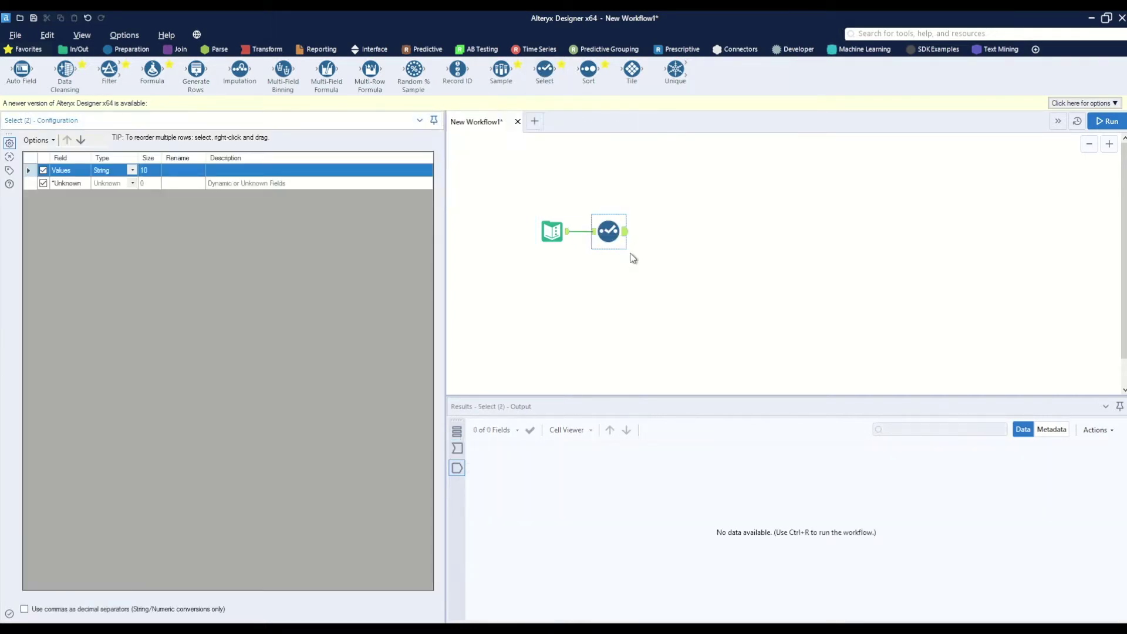
left_click(133, 170)
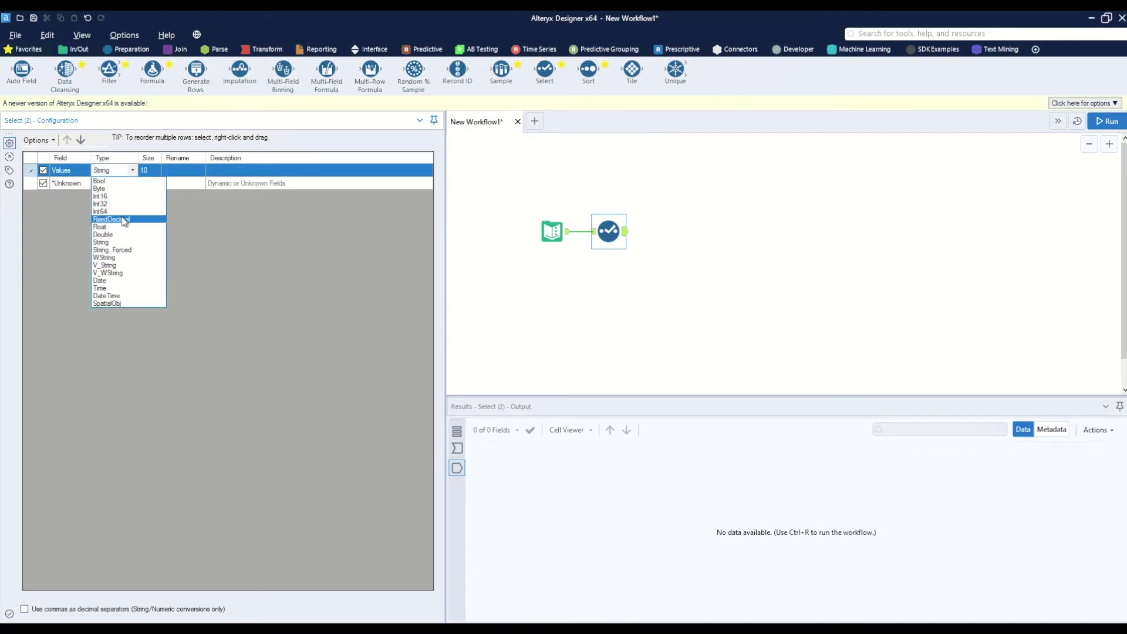
left_click(119, 240)
Run the workflow and compare the Select's output with its input, where the four parenthesized amounts become Null.
left_click(1106, 121)
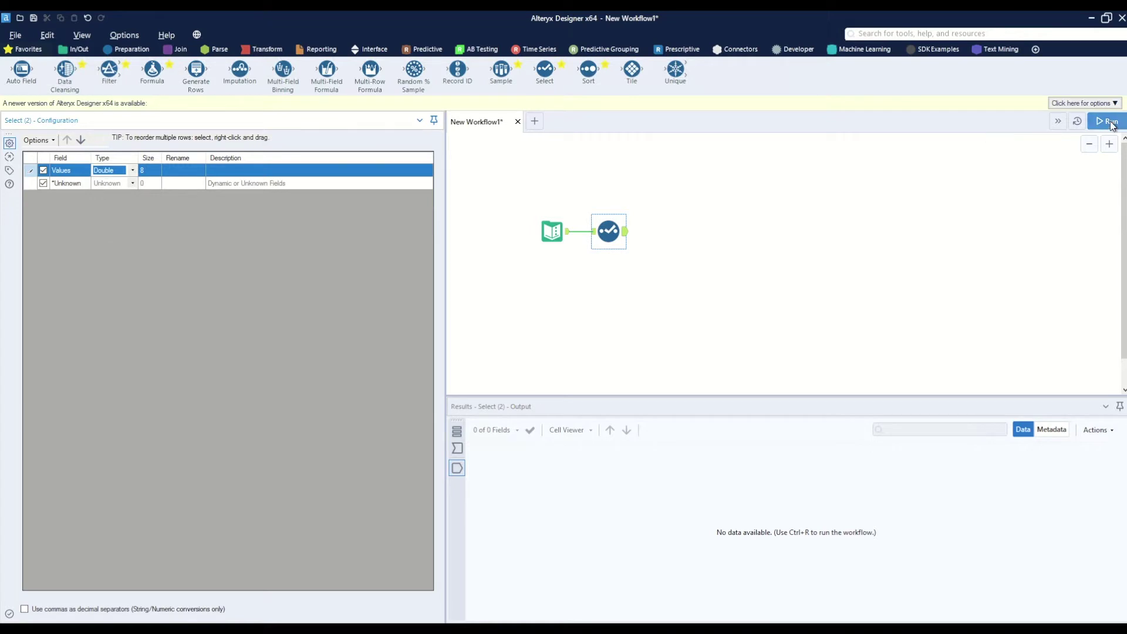
left_click(624, 237)
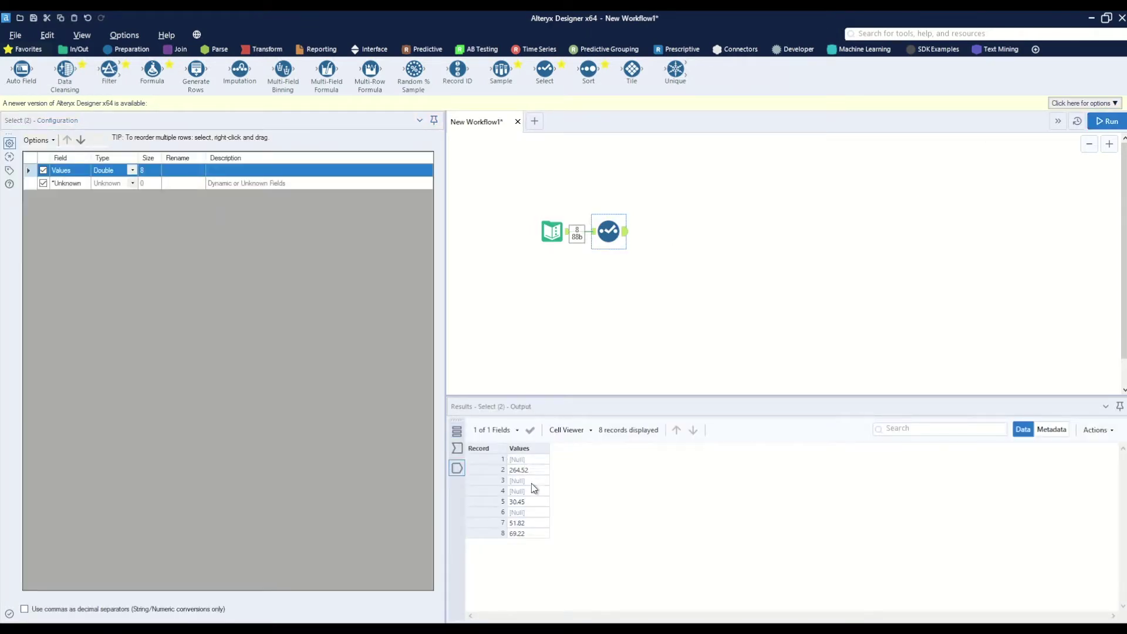
left_click(456, 448)
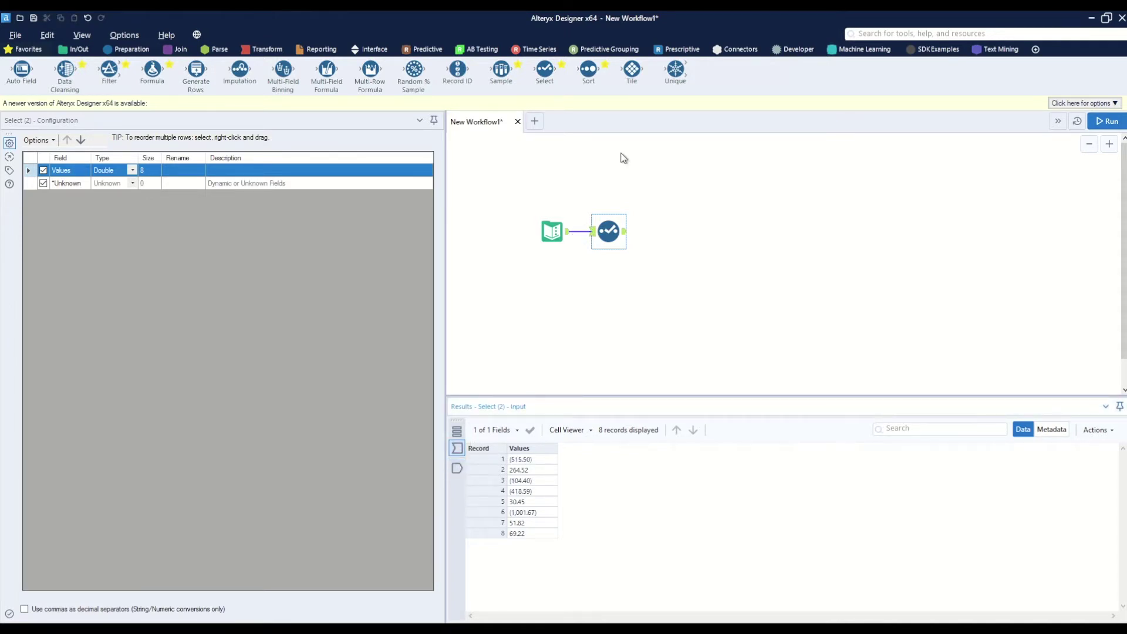
Replace the Select tool with a Formula tool whose output column is Values.
key("ctrl+r")
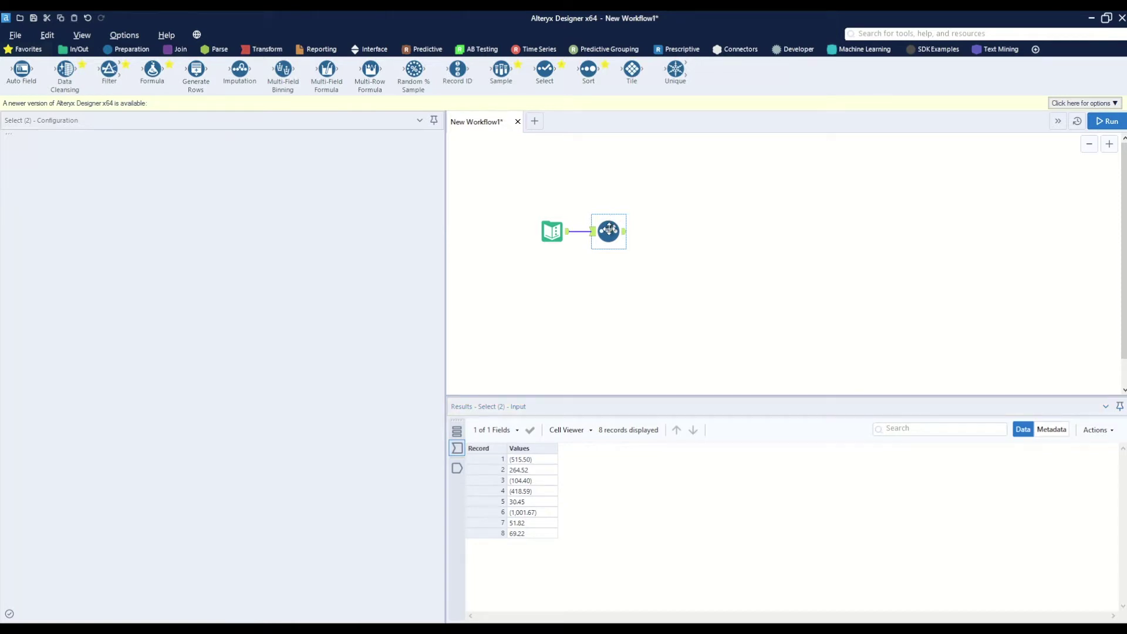
key("Delete")
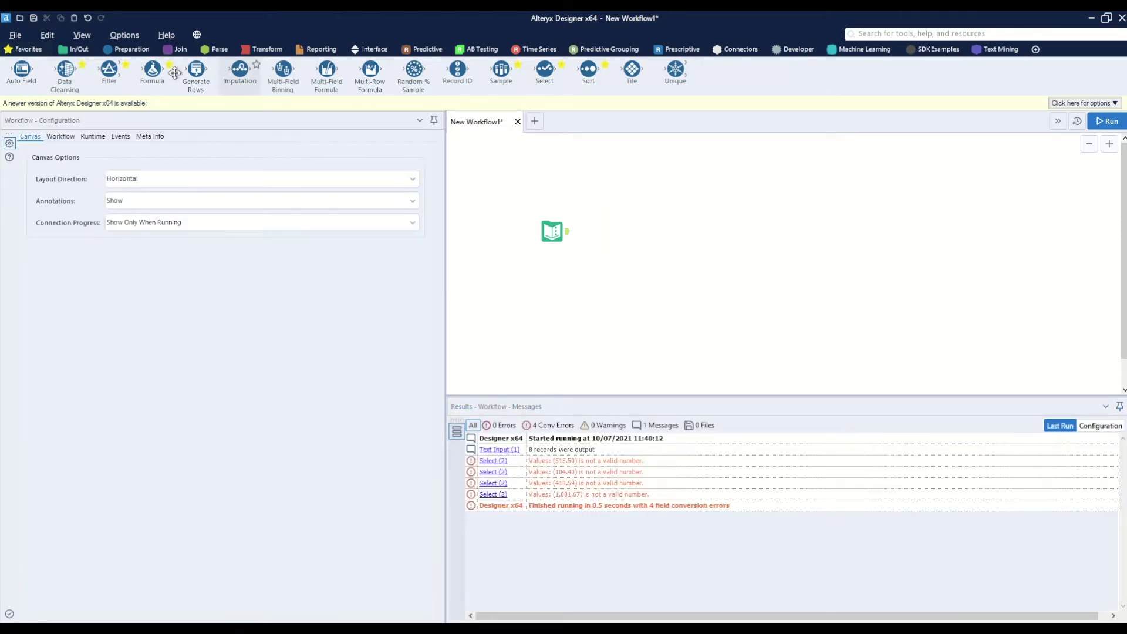
left_click_drag(153, 75, 607, 233)
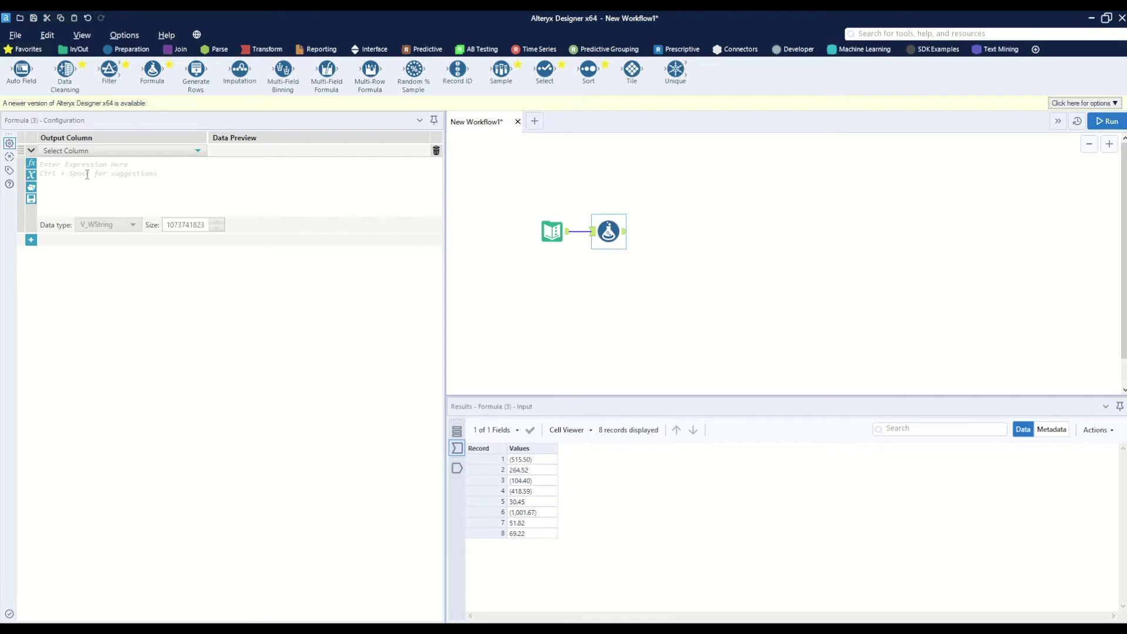
left_click(90, 152)
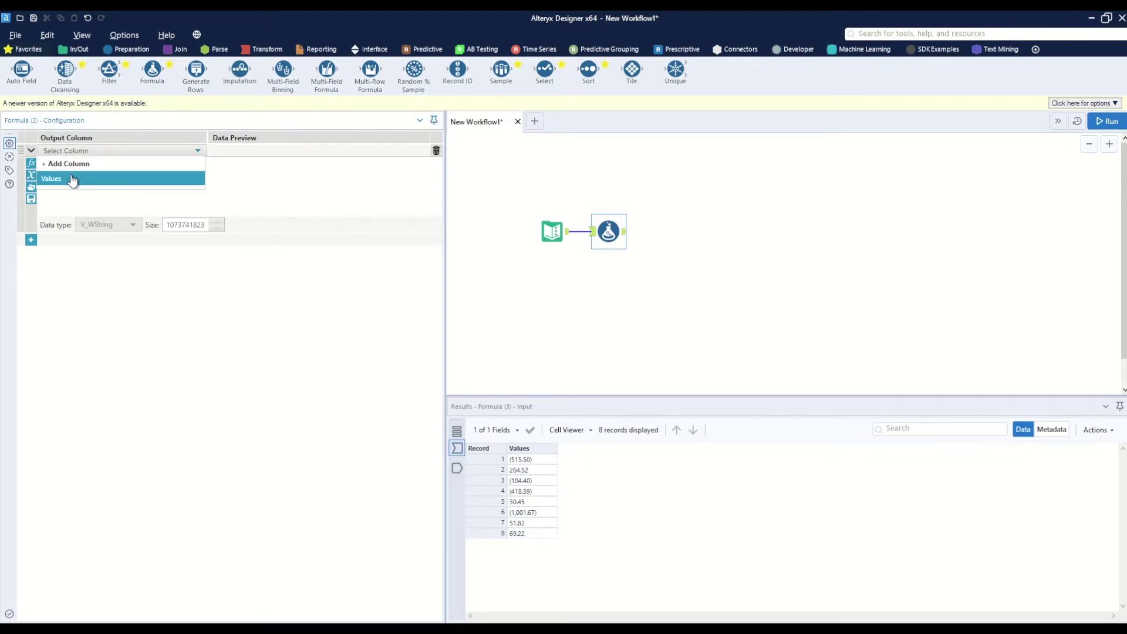
left_click(72, 177)
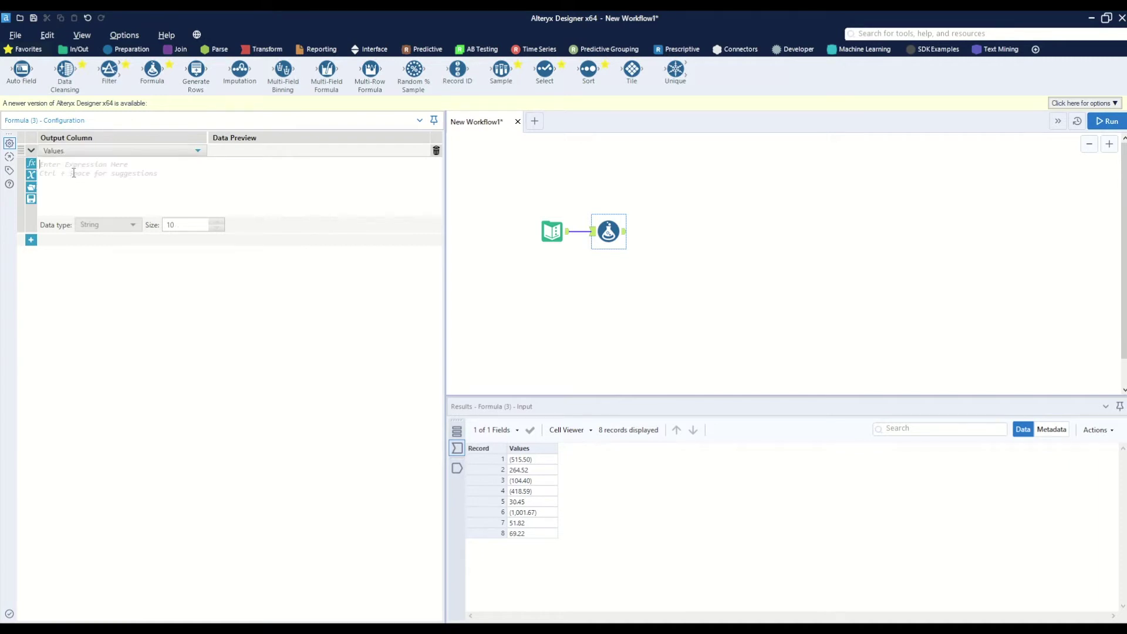
Enter the expression Replace([Values], "(", "-") in the Formula.
type("reapl")
key("BackSpace")
key("BackSpace")
key("BackSpace")
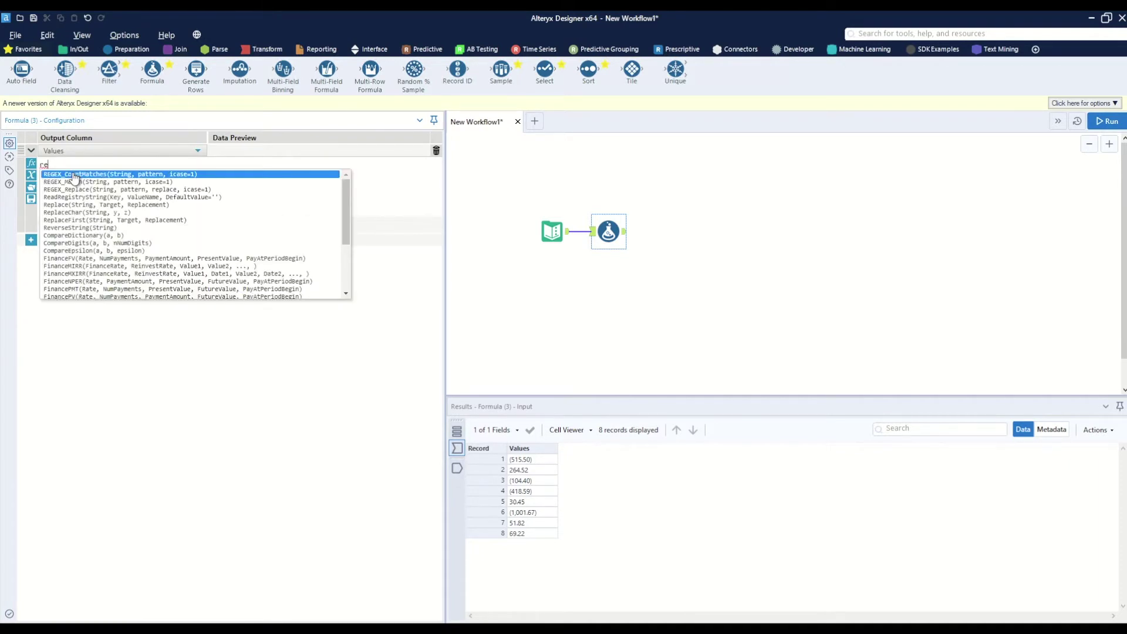
type("pla")
key("Return")
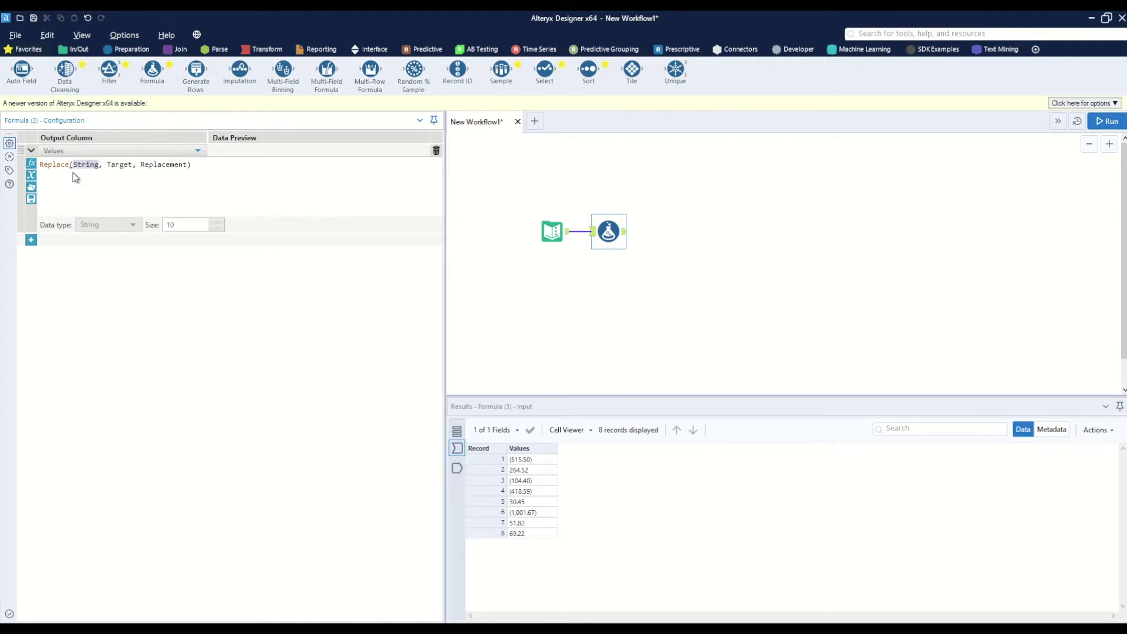
type("[")
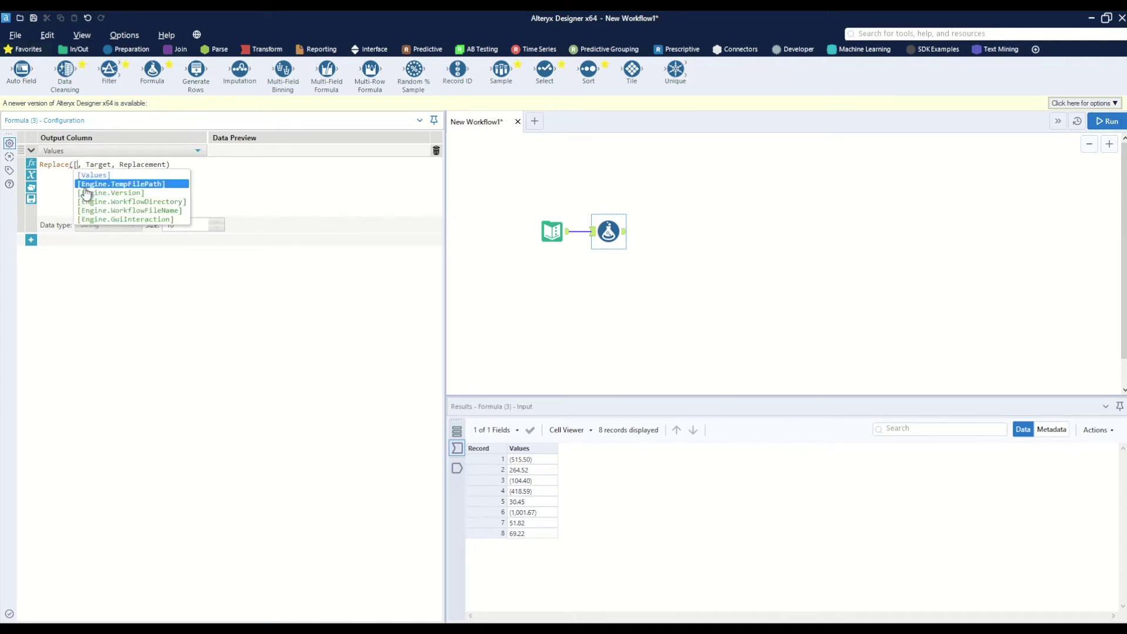
left_click(93, 176)
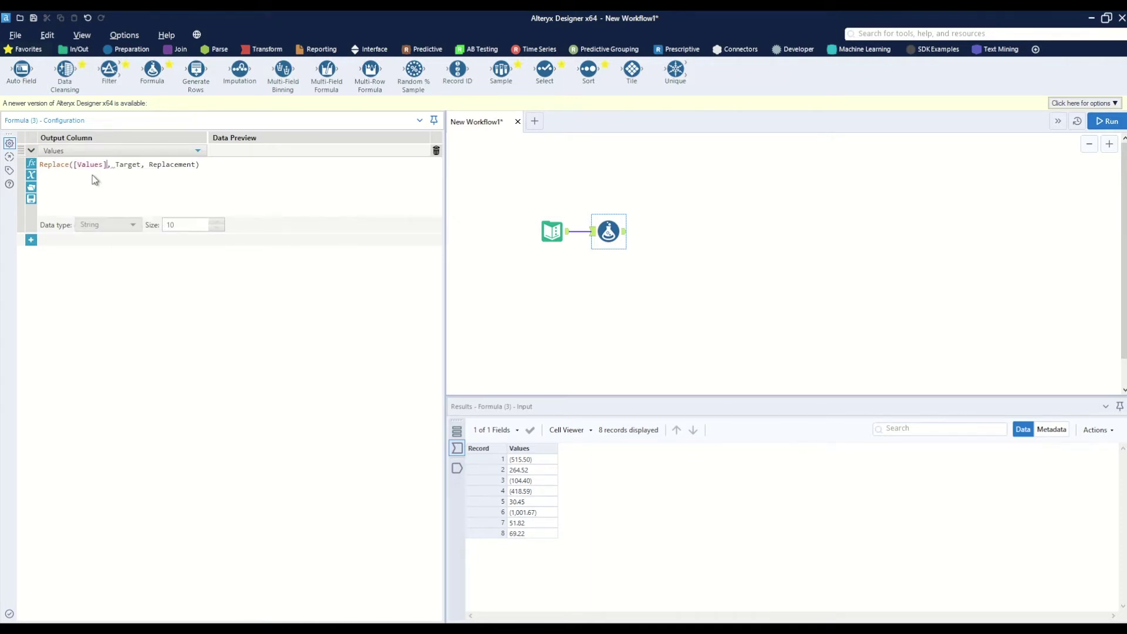
double_click(135, 165)
type("\"(\"")
double_click(167, 165)
type("\"-\"")
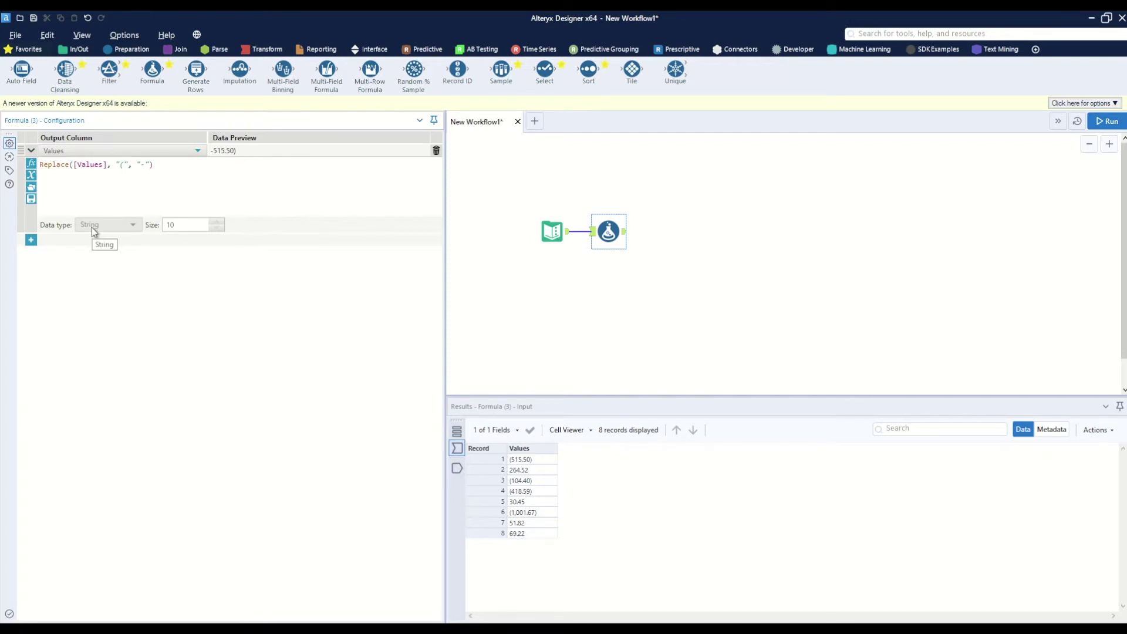
Wrap the formula as replace(Replace([Values],"(","-"),")","") and run the workflow.
left_click_drag(39, 165, 173, 183)
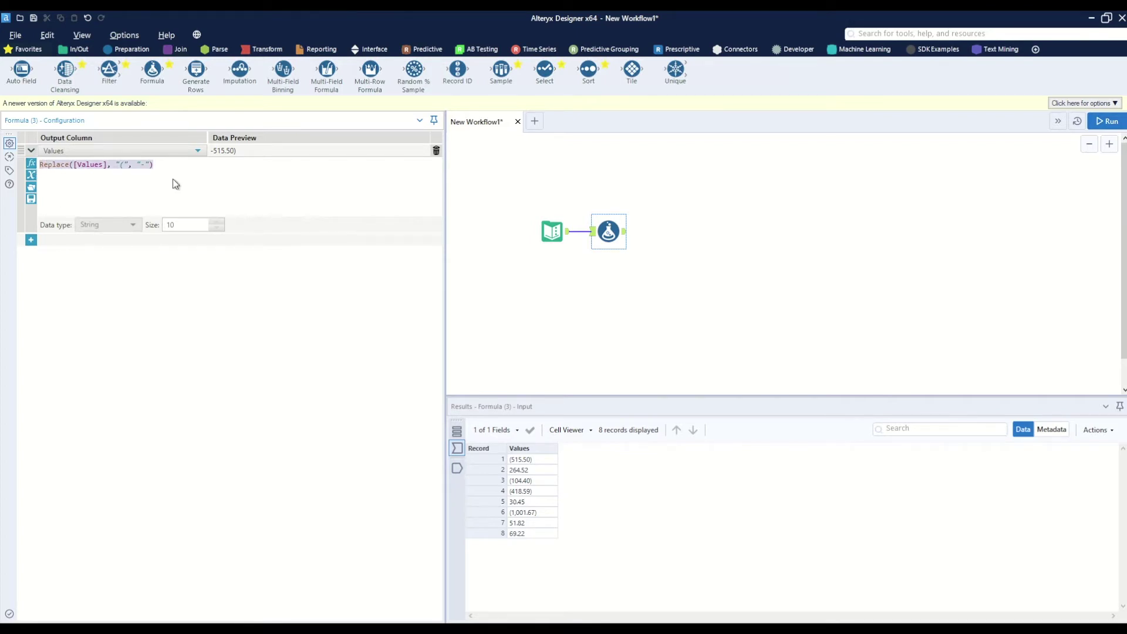
left_click(40, 166)
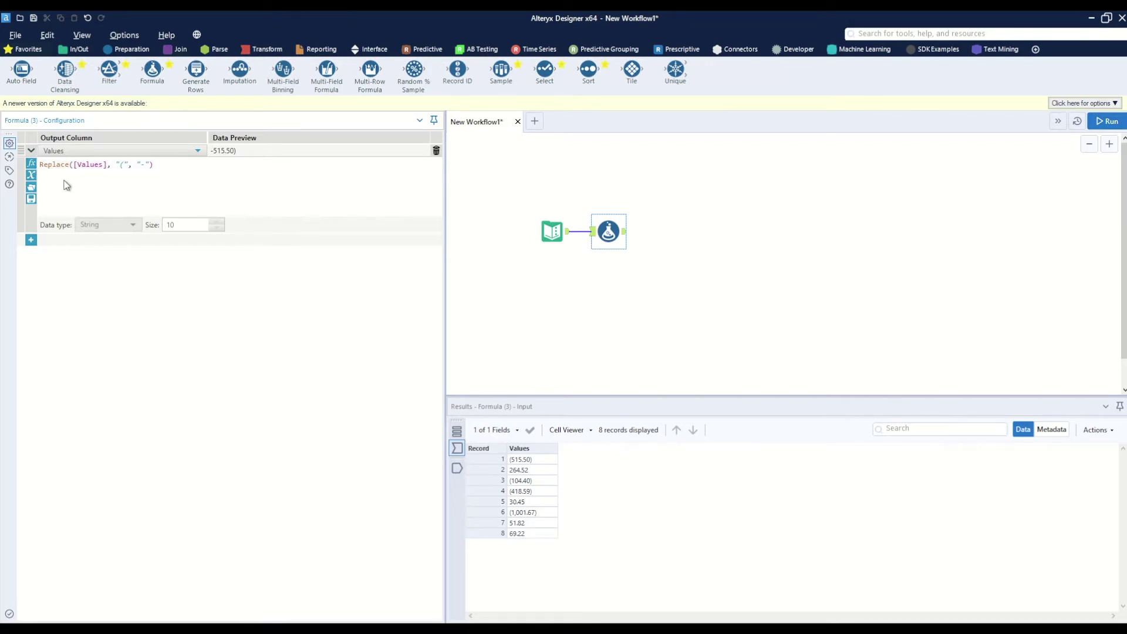
type("reapl")
key("BackSpace")
key("BackSpace")
key("BackSpace")
type("place(")
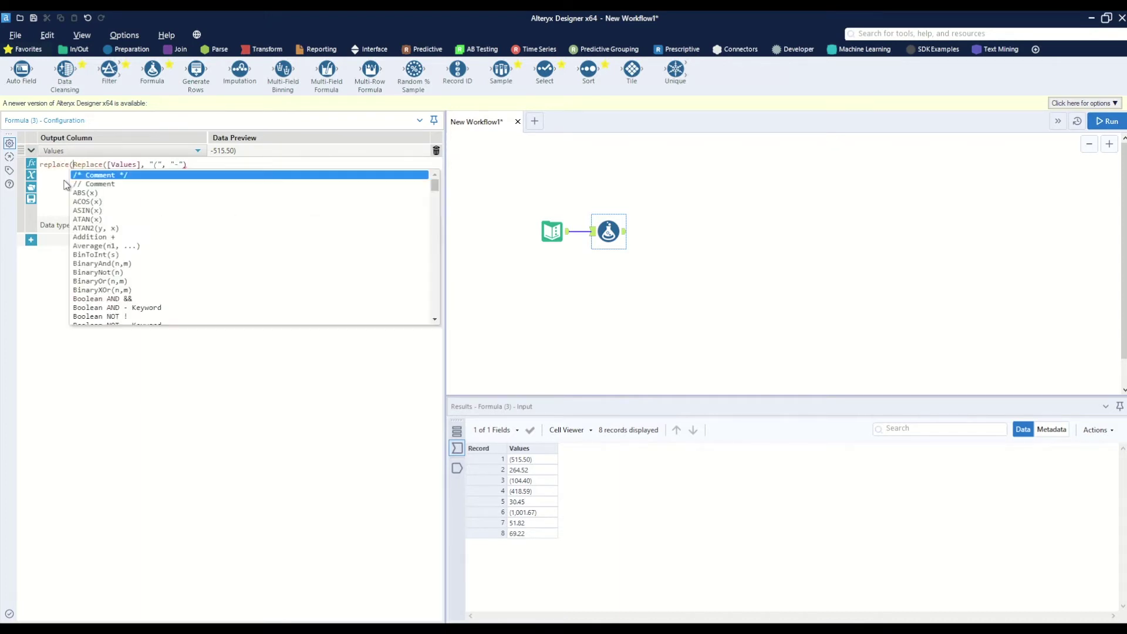
key("Escape")
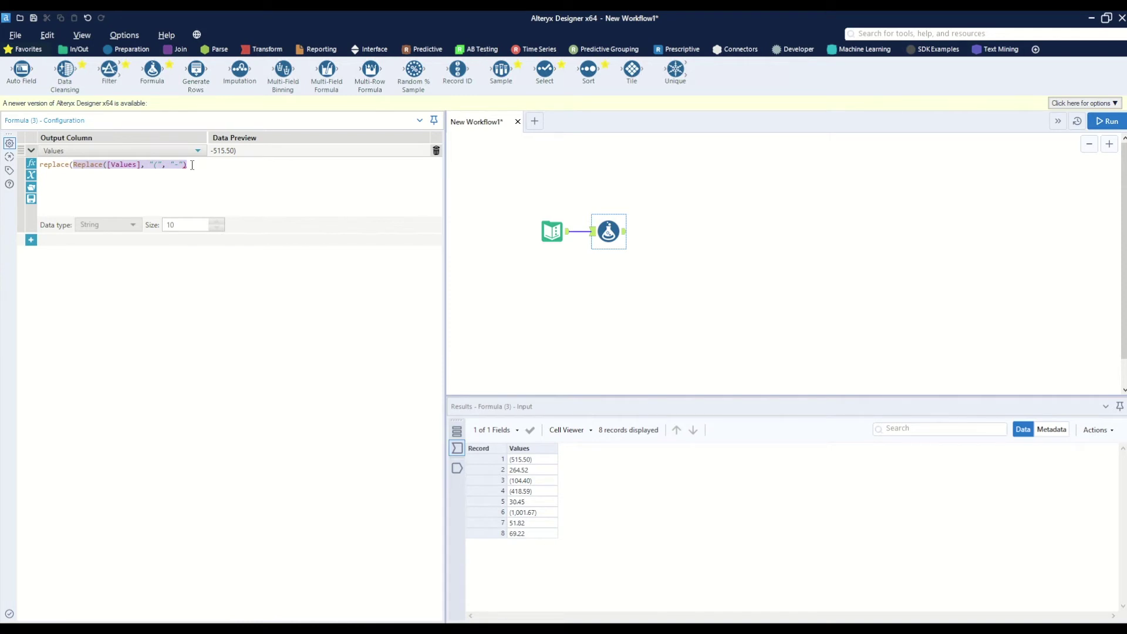
left_click(192, 164)
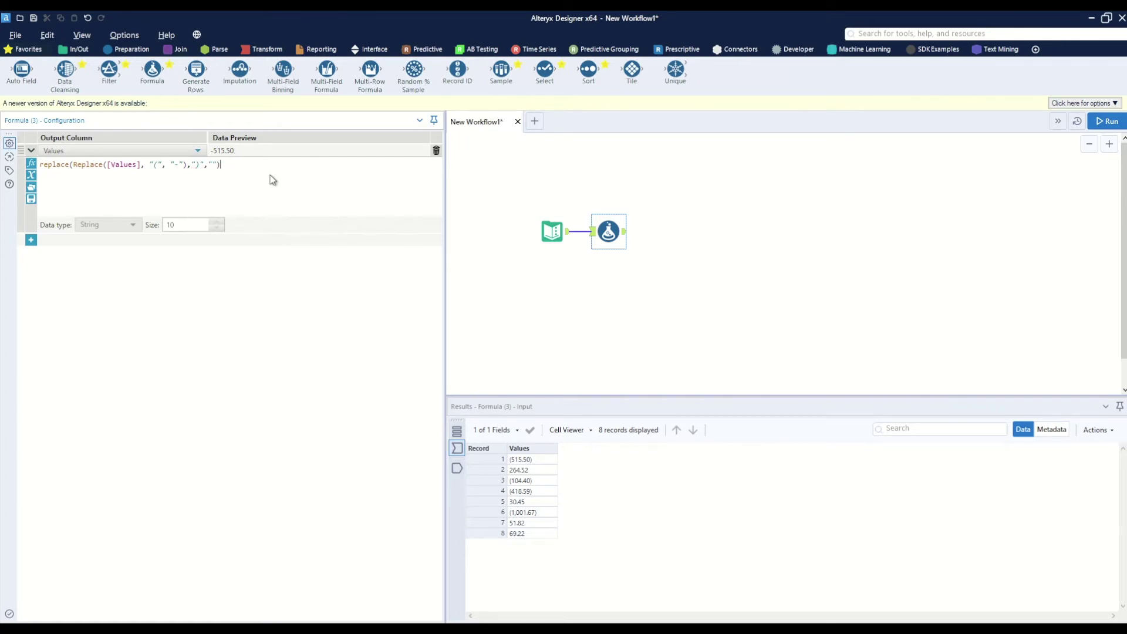
left_click(1103, 121)
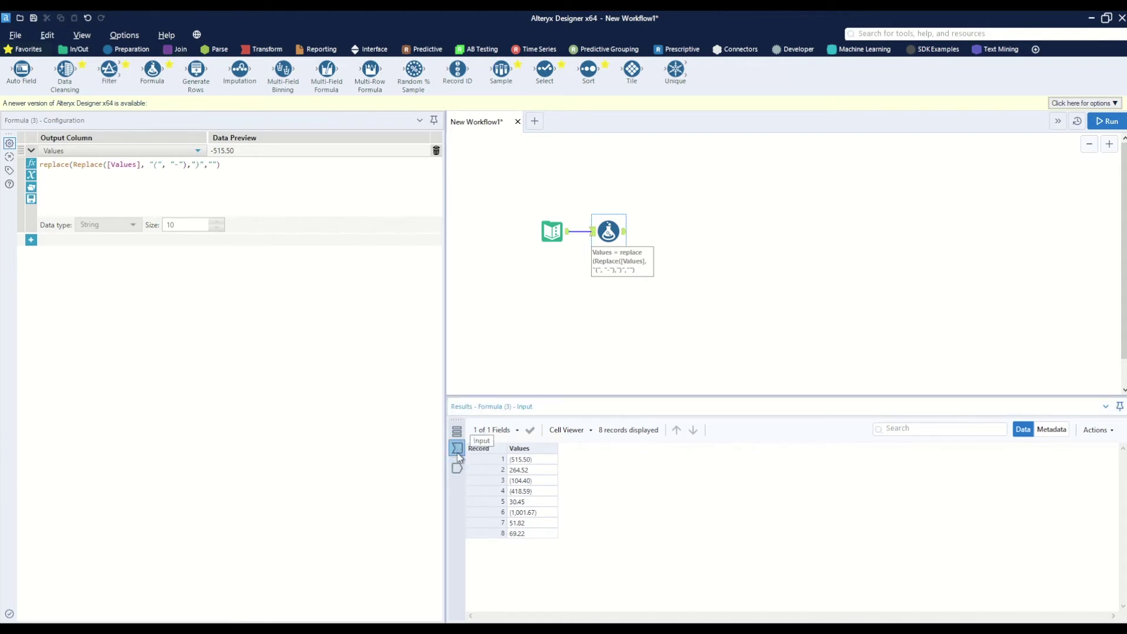
Add a Select after the Formula, set Values to Double, and run the workflow.
left_click(457, 468)
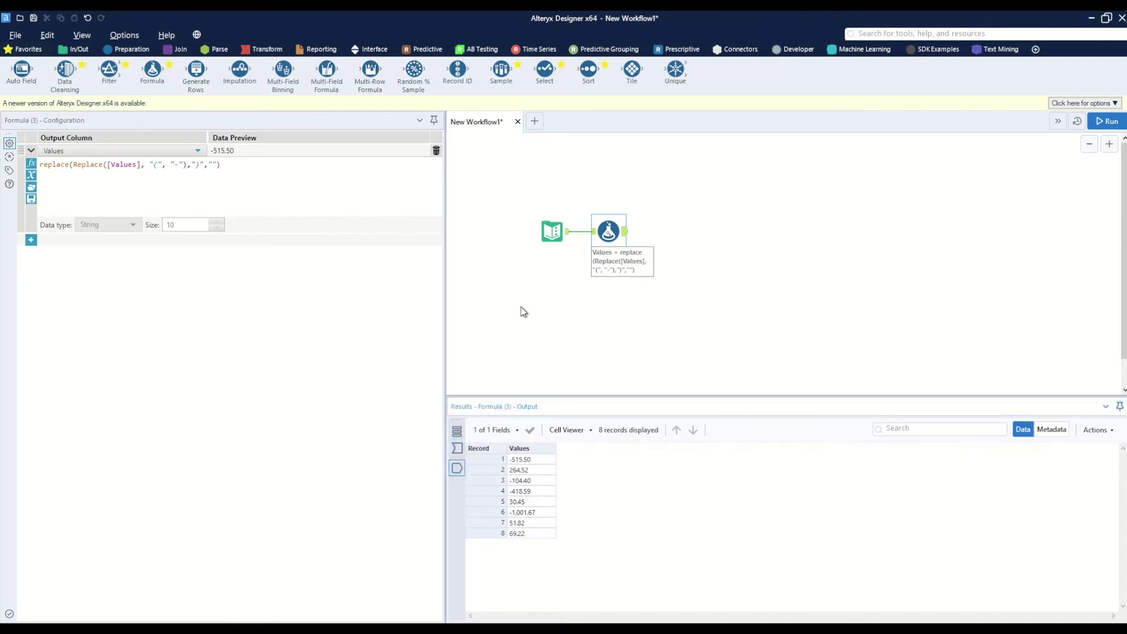
left_click_drag(545, 70, 664, 231)
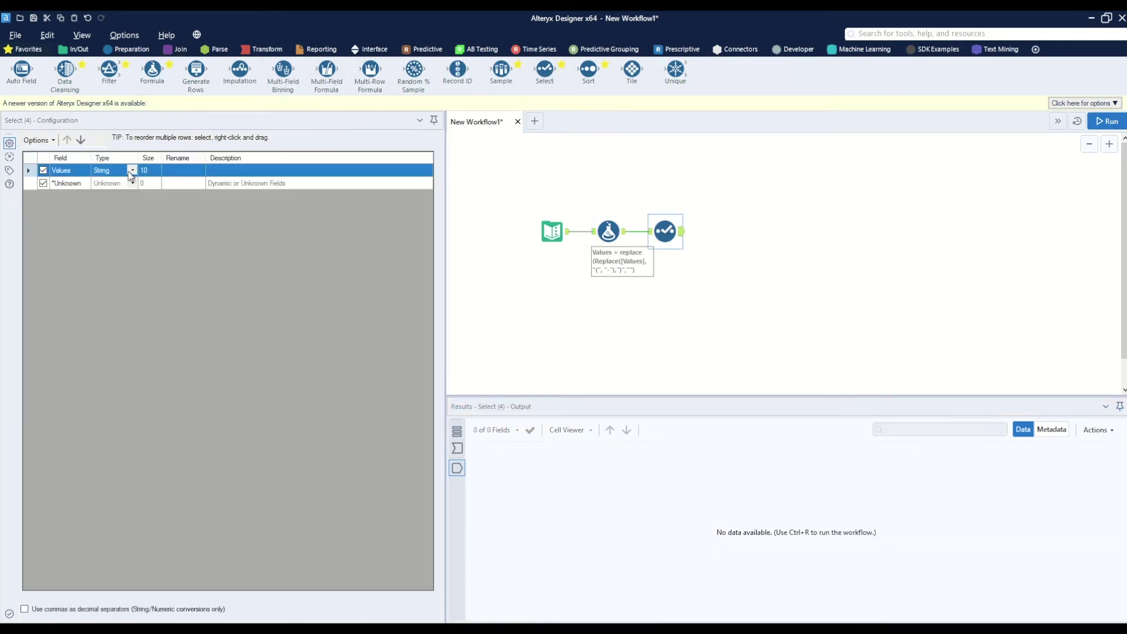
left_click(132, 172)
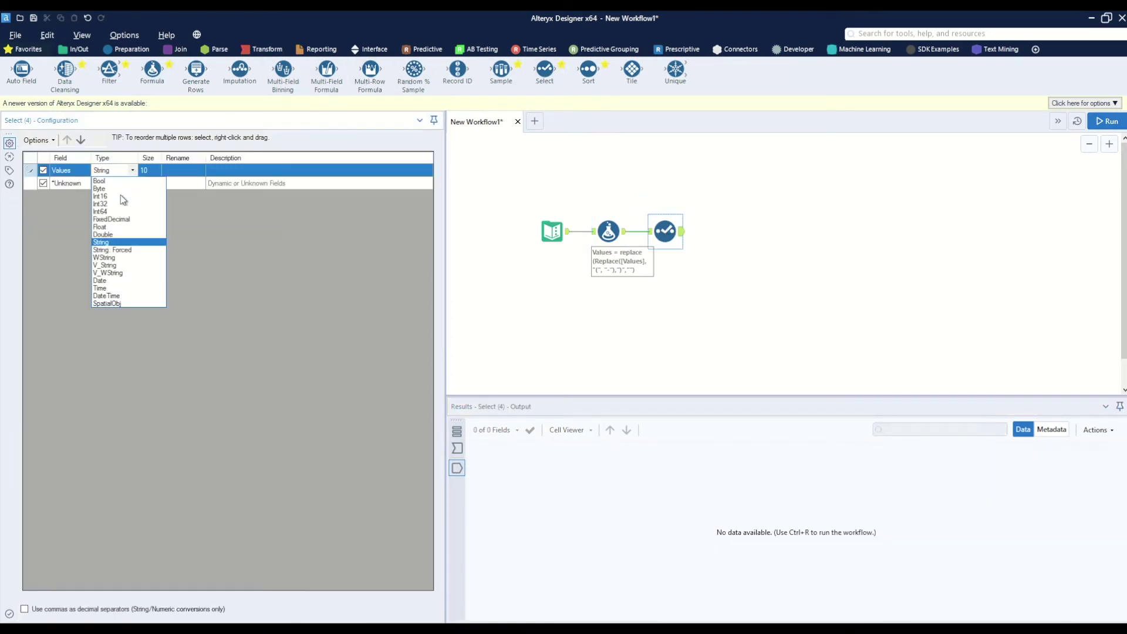
left_click(126, 239)
left_click(1106, 121)
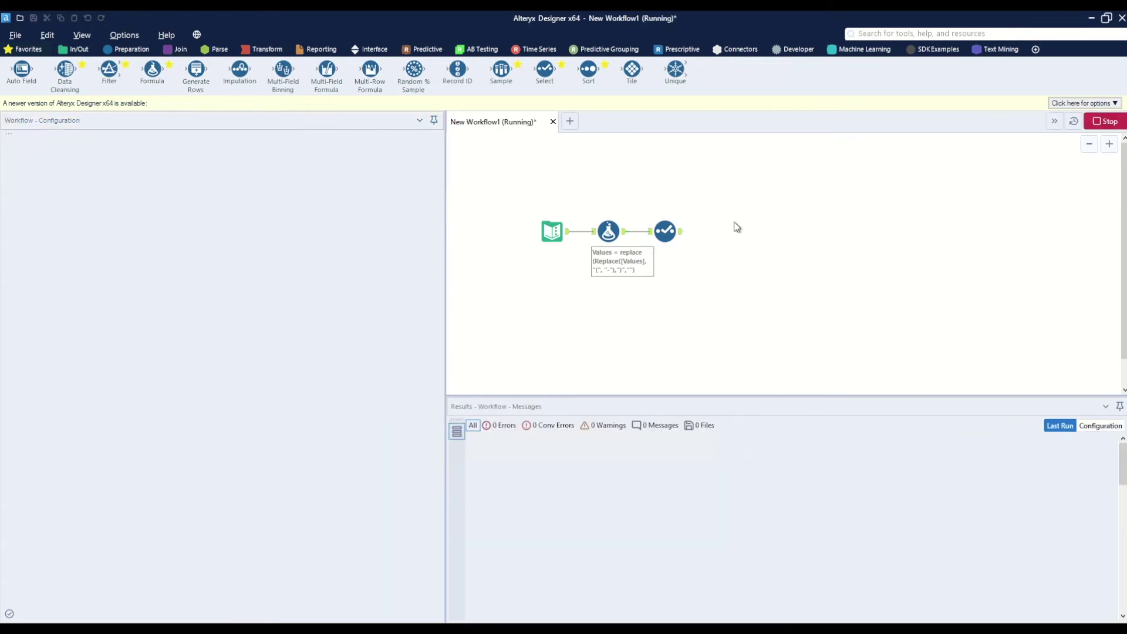
Inspect the Select's incoming data and the conversion error on -1,001.67.
left_click(669, 287)
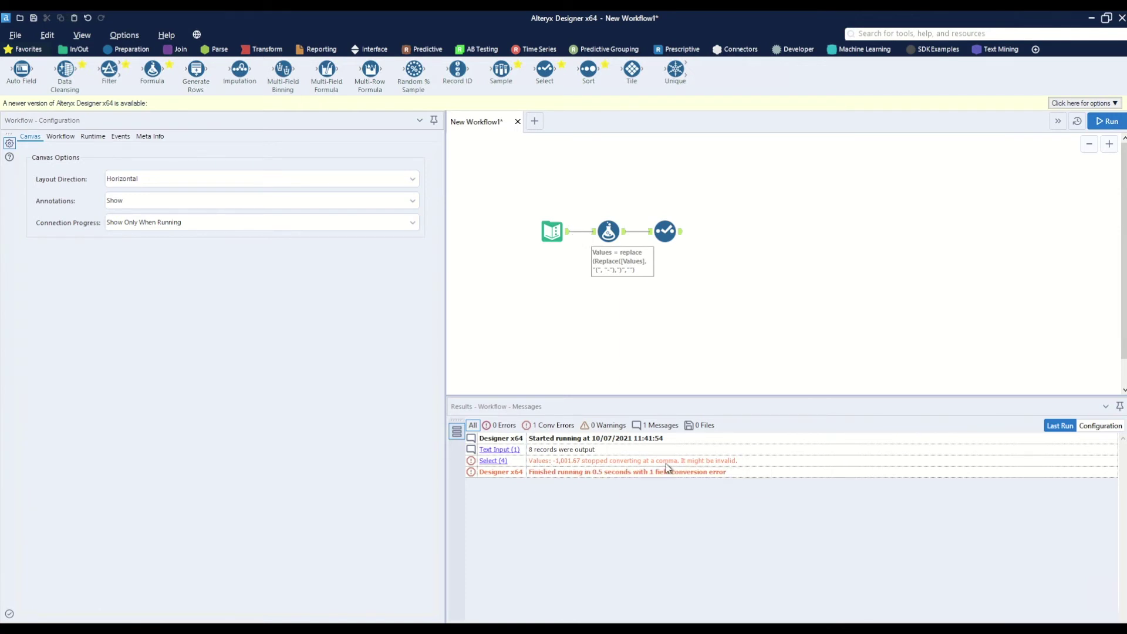
left_click(669, 230)
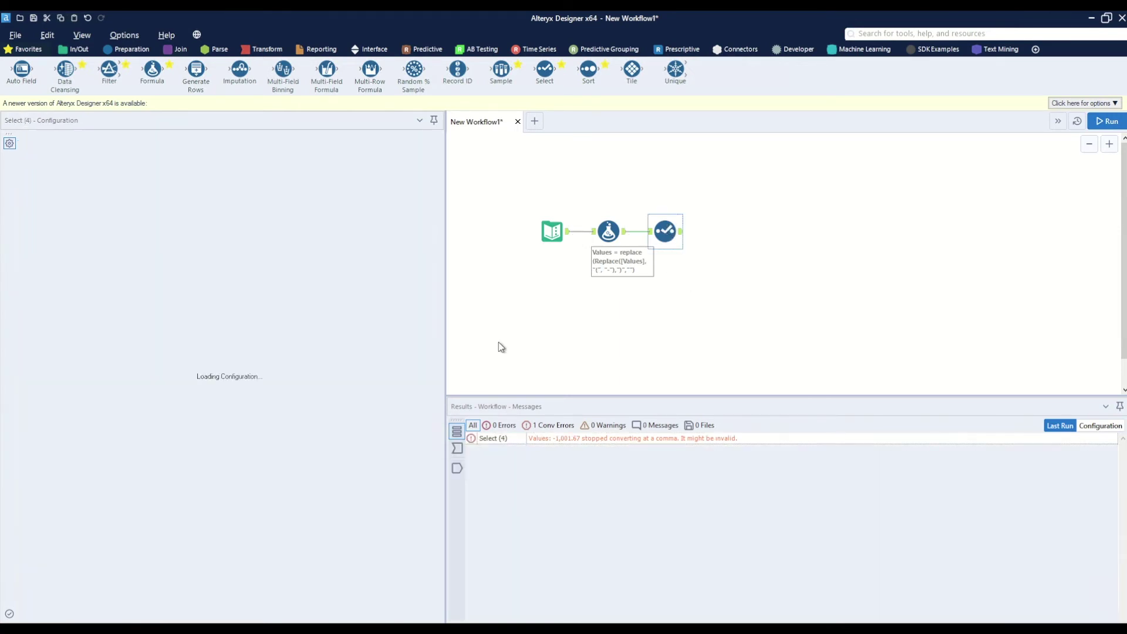
left_click(457, 450)
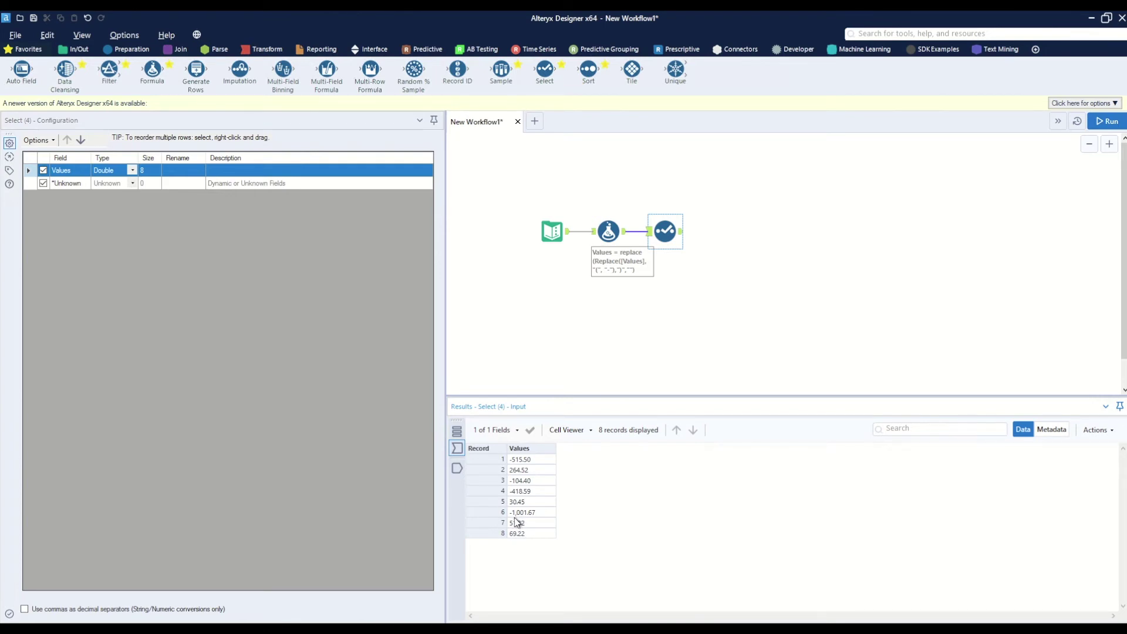
left_click(611, 231)
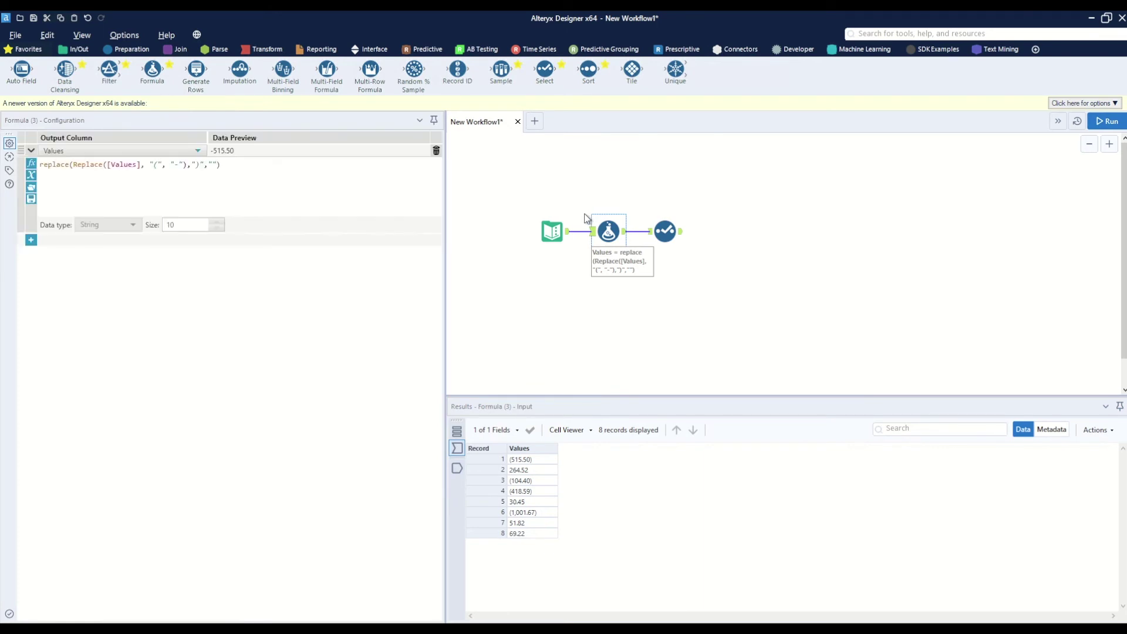
Add a second Formula expression with Values as its output column.
left_click(31, 163)
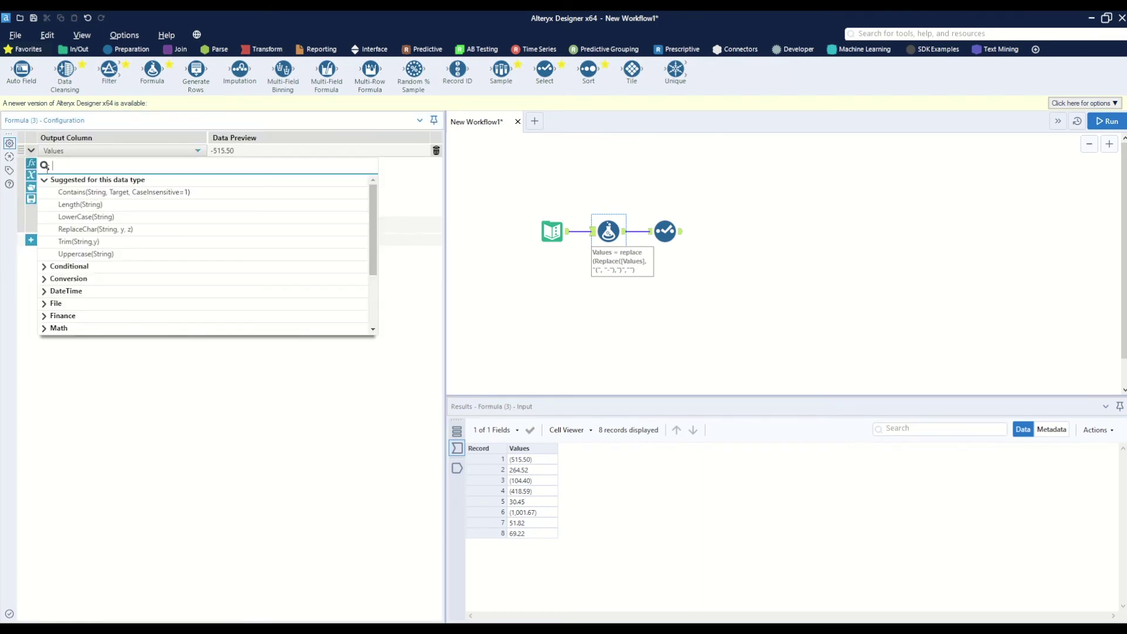
left_click(311, 196)
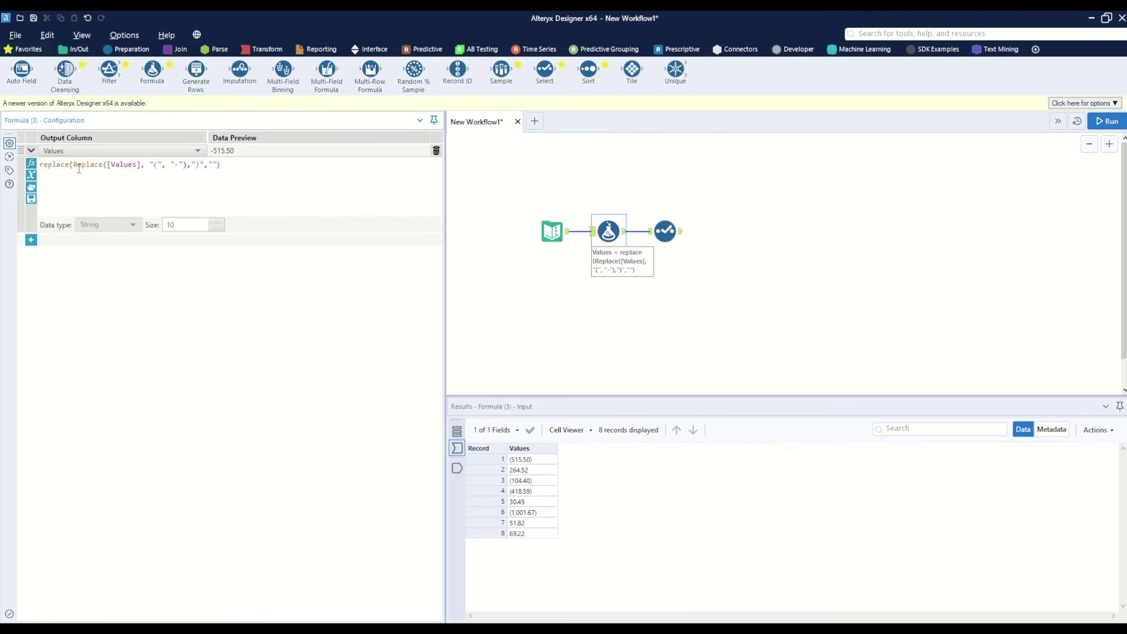
left_click_drag(40, 167, 222, 164)
left_click(207, 186)
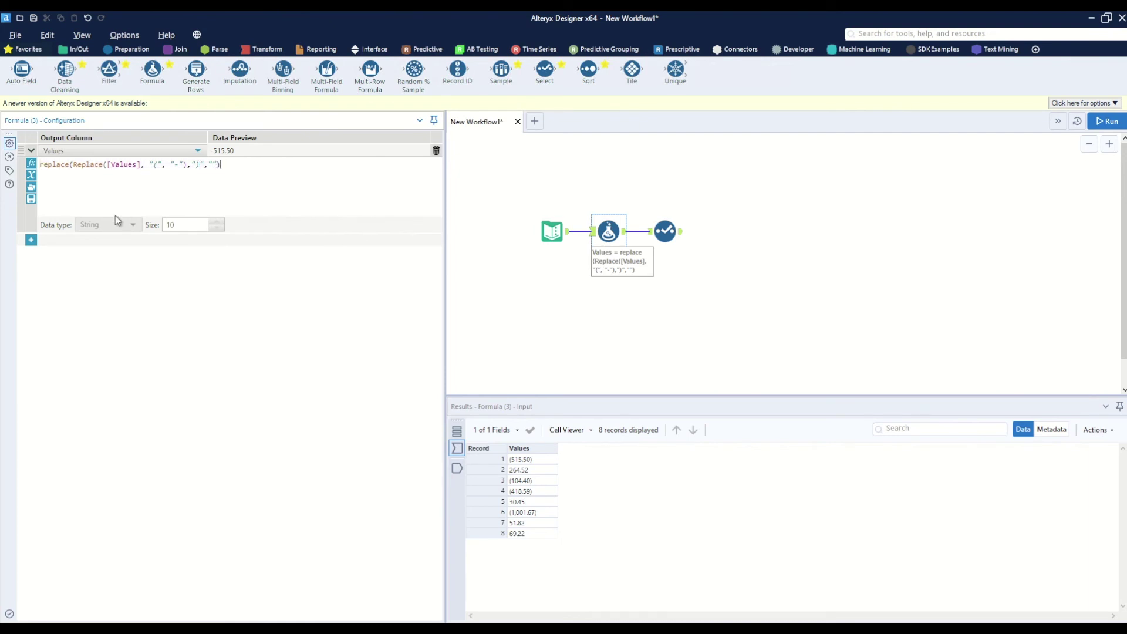
left_click(31, 242)
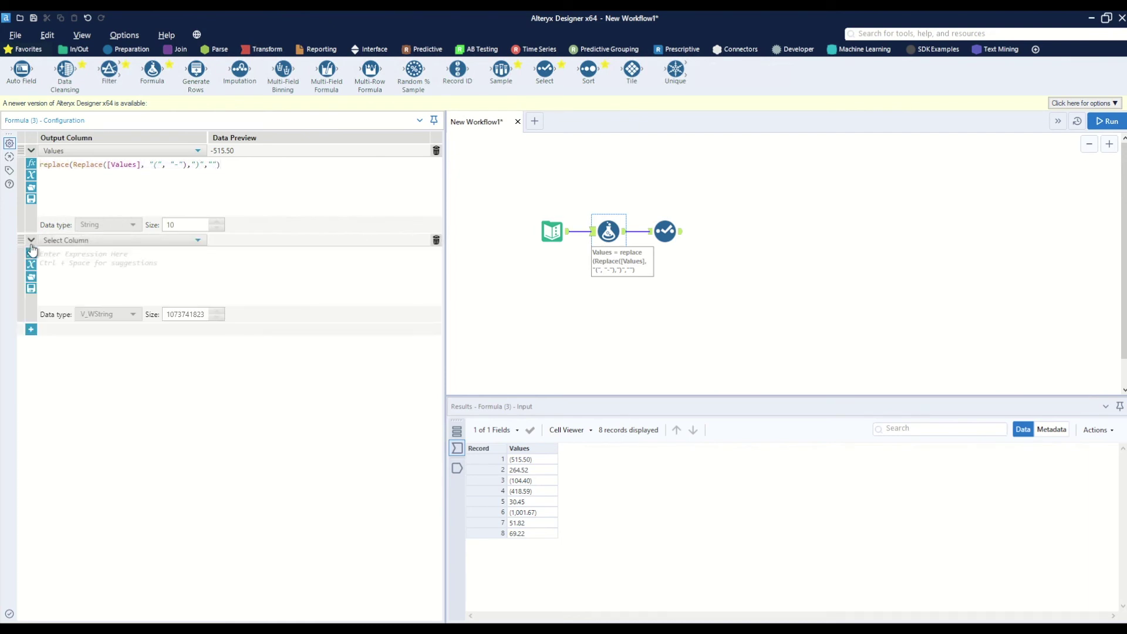
left_click(75, 243)
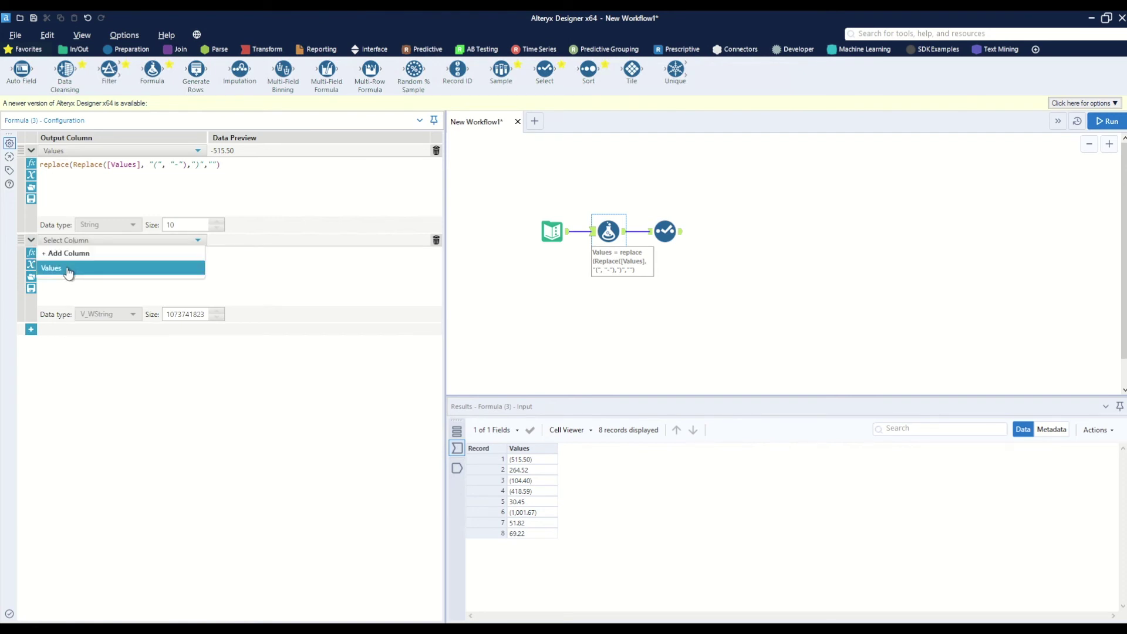
left_click(67, 265)
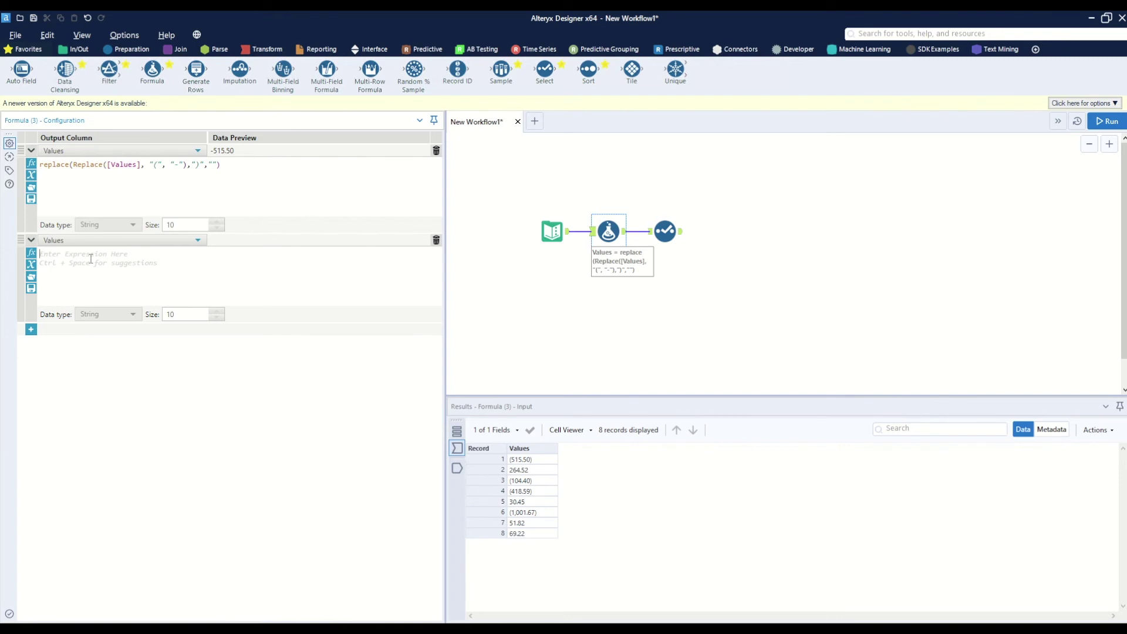
Enter replace([Values],",","") as the new expression to strip commas.
type("ceapl")
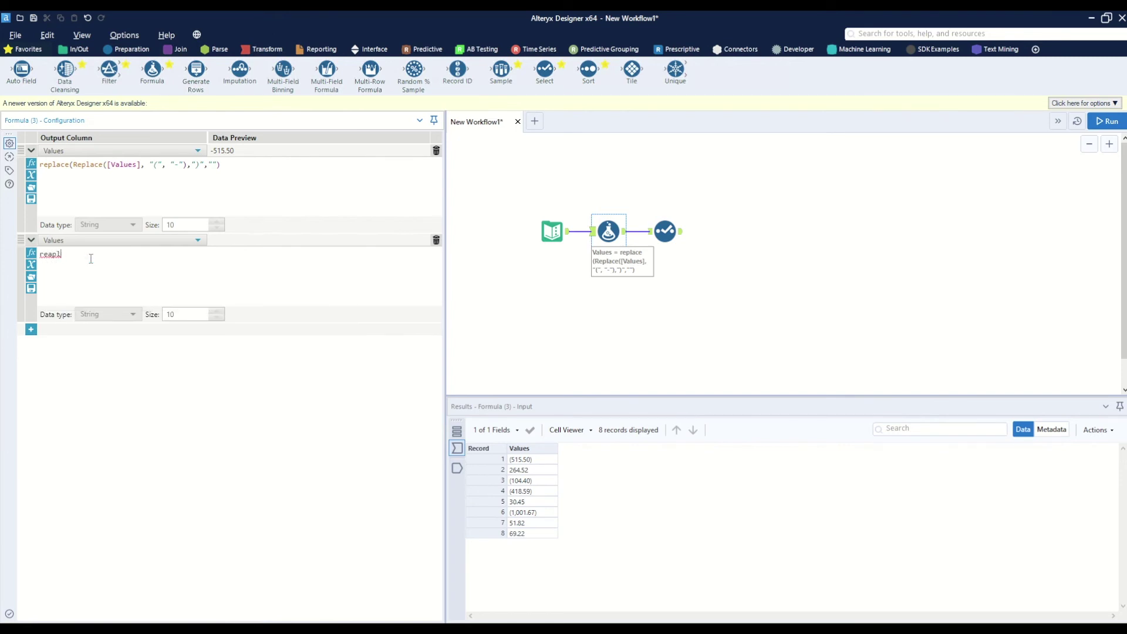
key("BackSpace")
key("BackSpace")
key("BackSpace")
type("place(va")
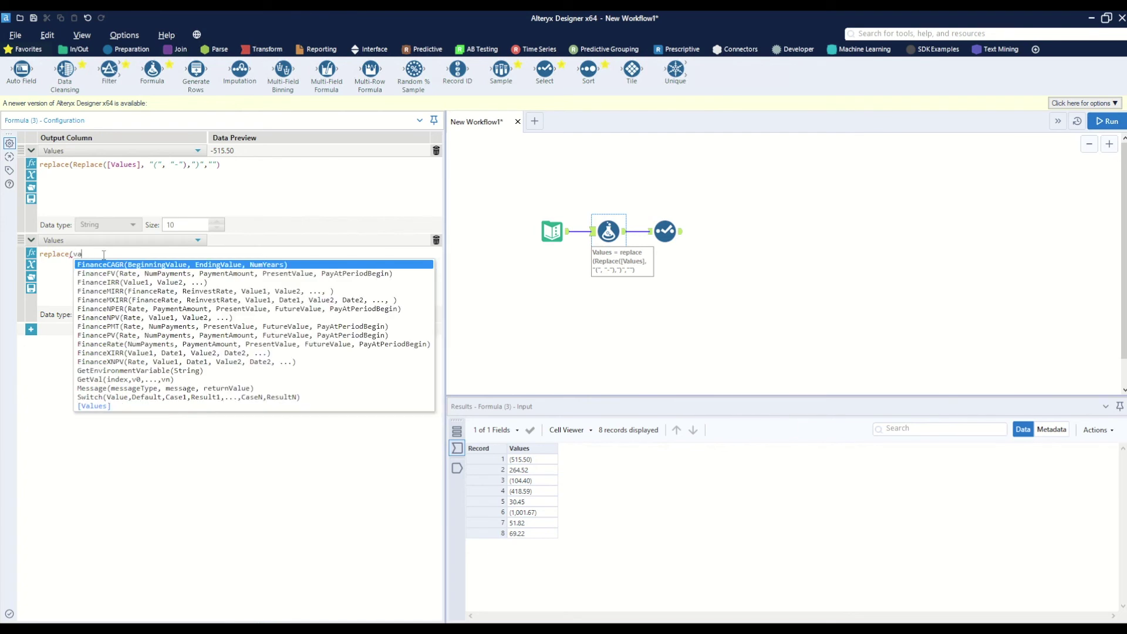
left_click(103, 406)
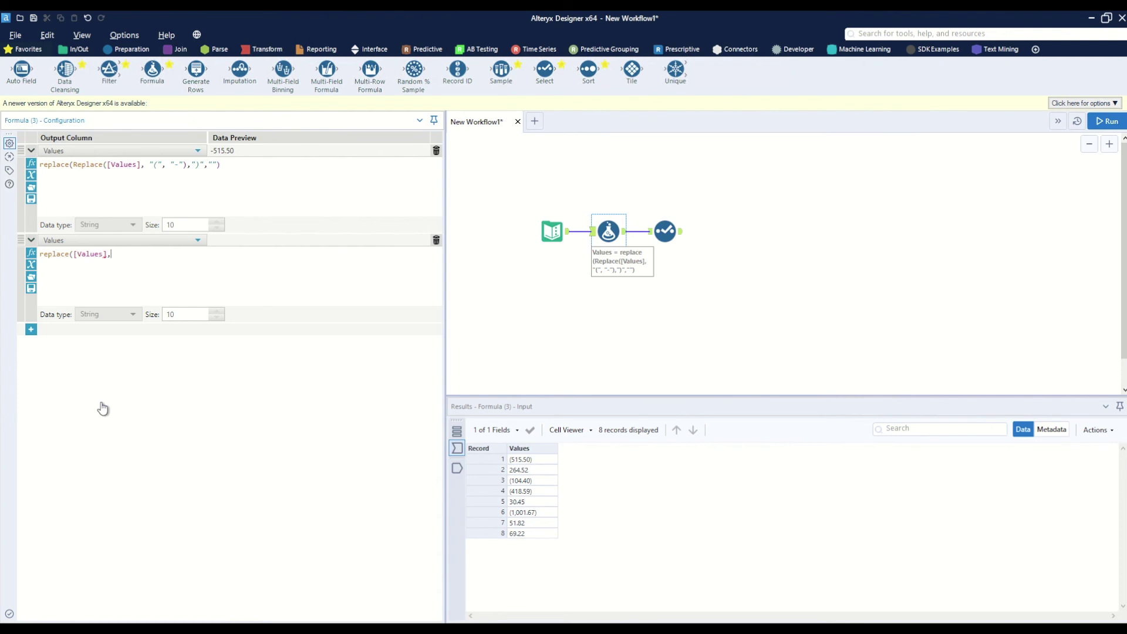
type(",\",\",\"\")")
Rerun the workflow and compare the Select's input and output, where -515.50 and -1001.67 now convert to Double.
left_click(1107, 121)
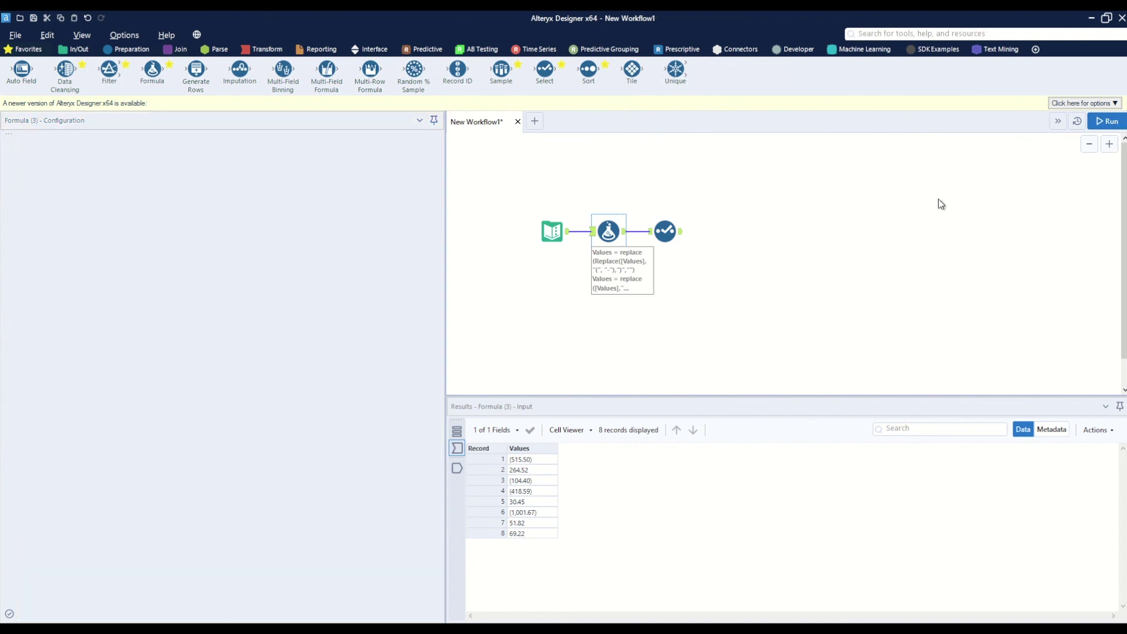
left_click(685, 233)
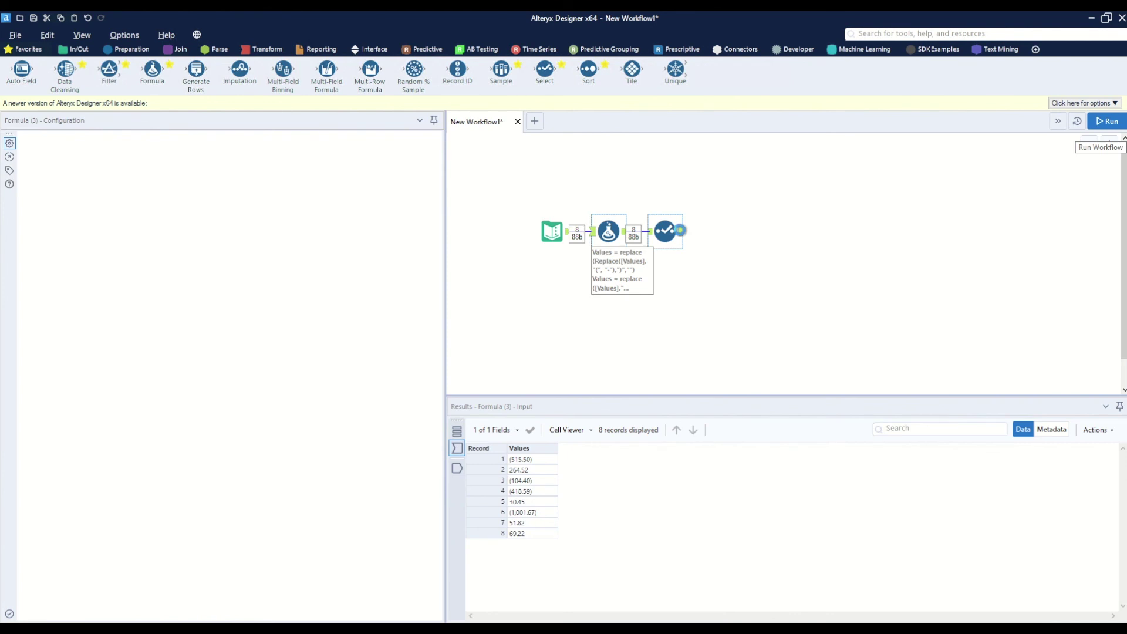
left_click(458, 451)
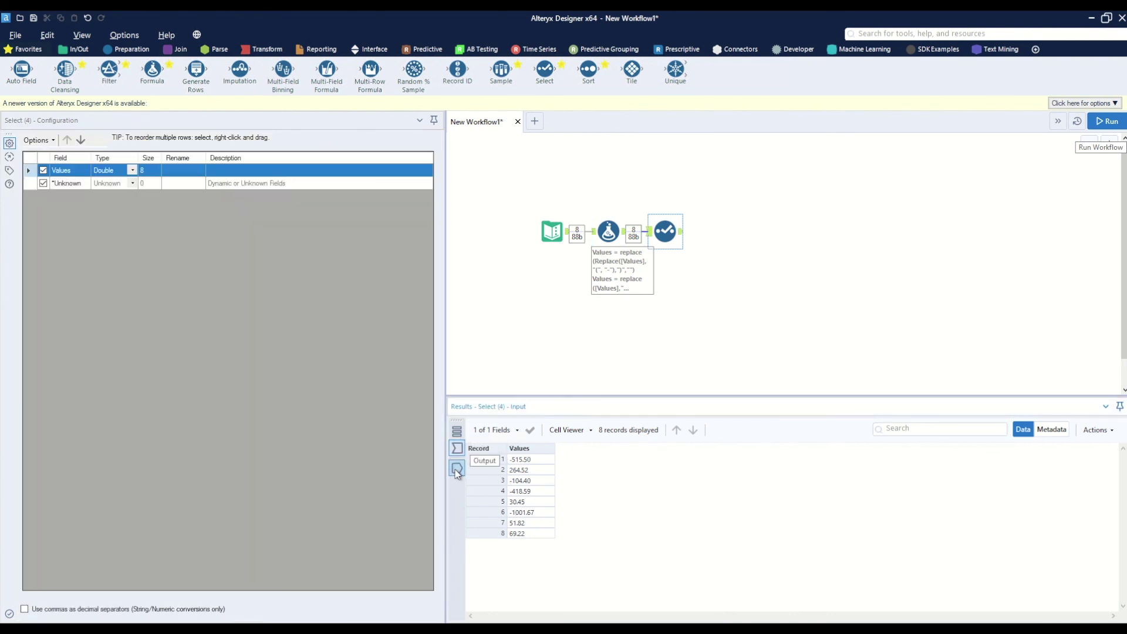
left_click(458, 472)
left_click(458, 451)
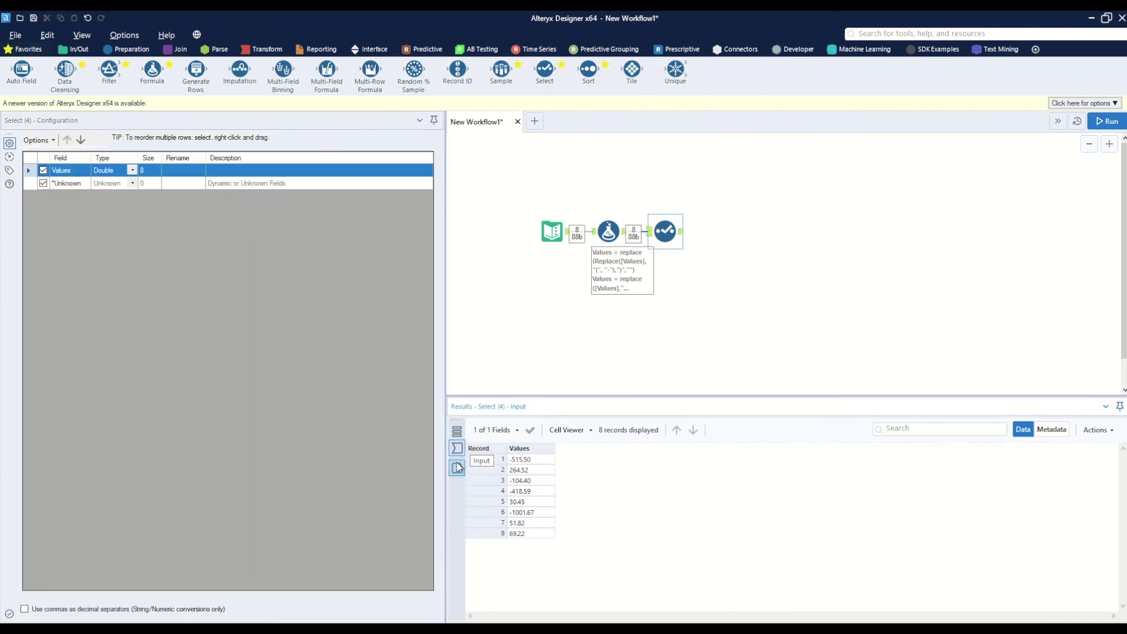